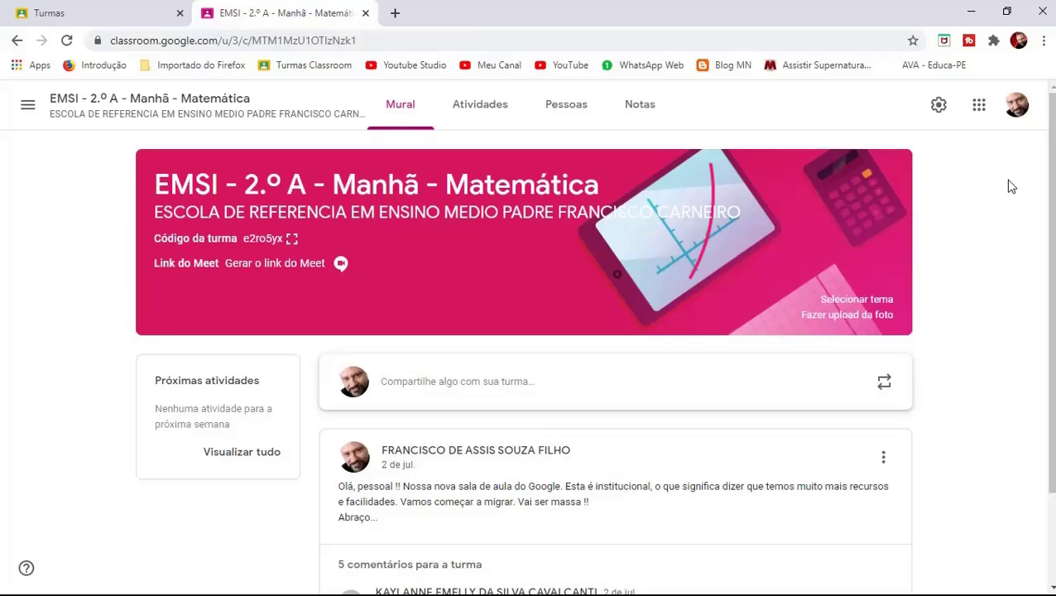
- Create a new question in the class's Atividades section titled "CHAMADA DO DIA 09-07-2020"
{"action": "left_click", "coordinate": [483, 113]}
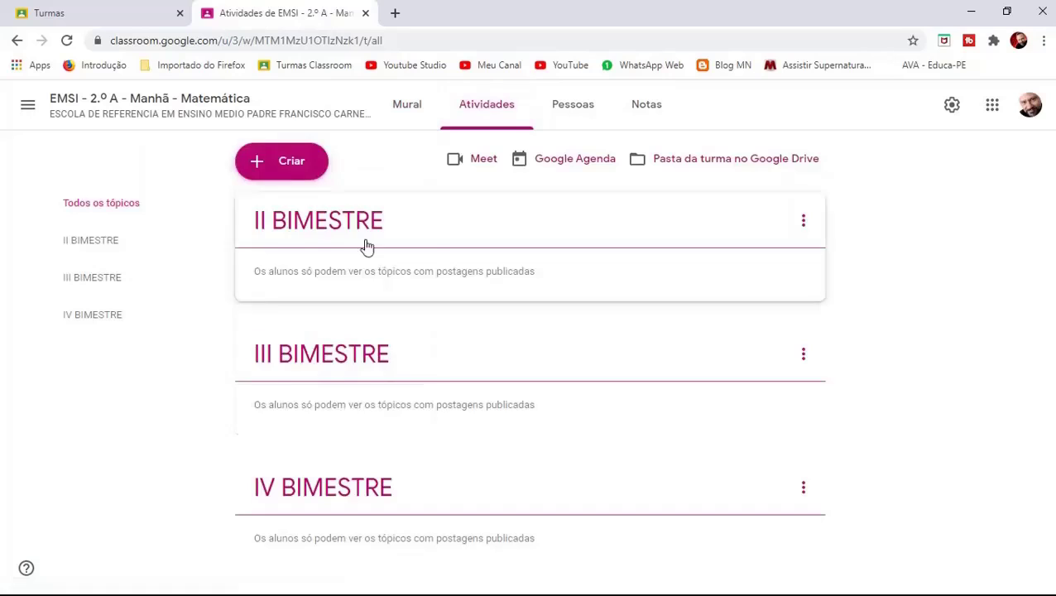
{"action": "left_click", "coordinate": [293, 166]}
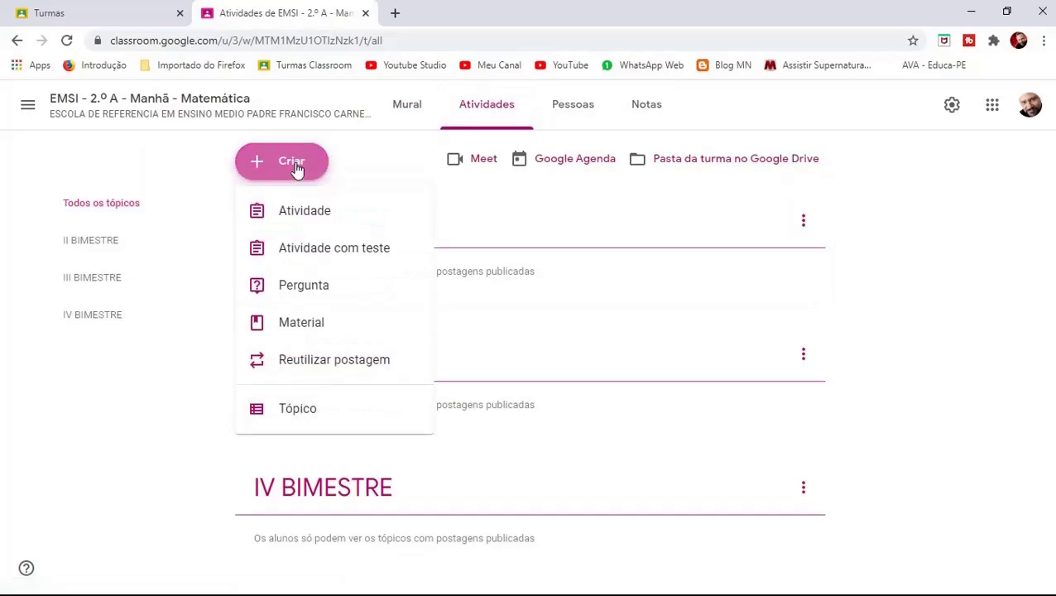
{"action": "left_click", "coordinate": [296, 291]}
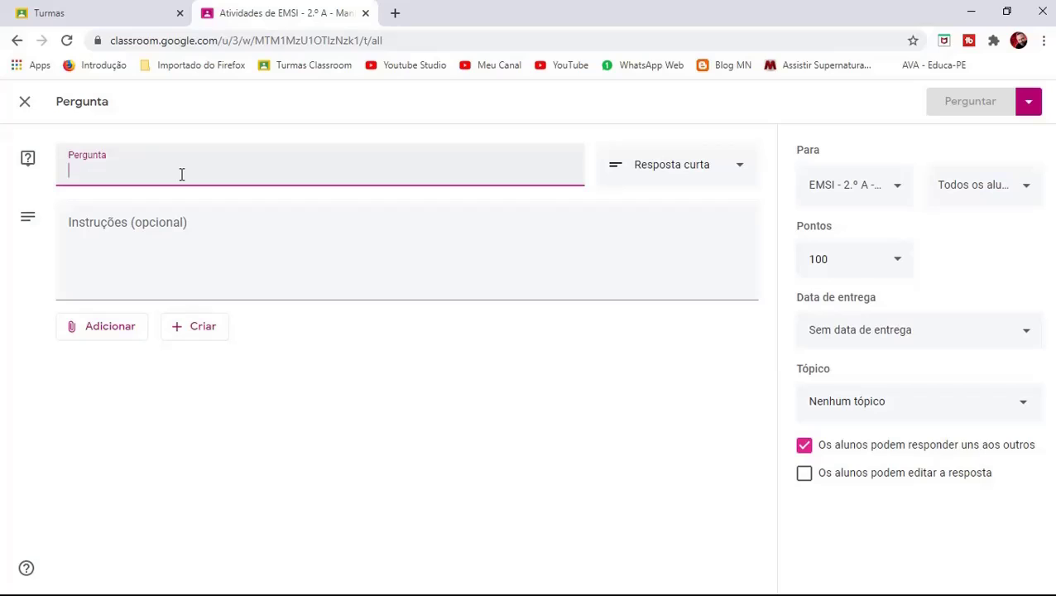
{"action": "type", "text": "CHAMA"}
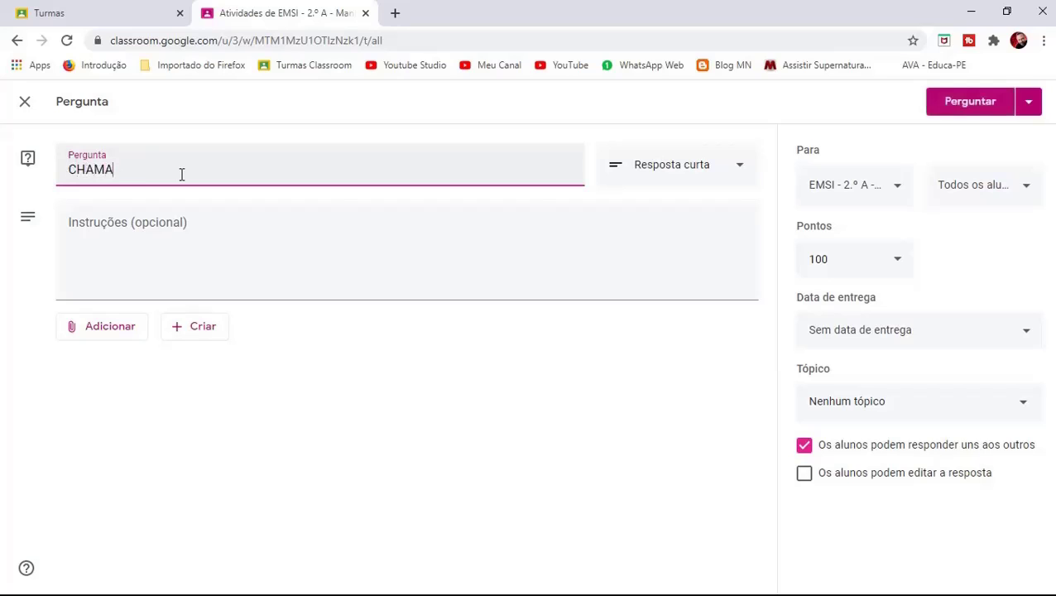
{"action": "type", "text": "DA DO DIA 09-07-2020"}
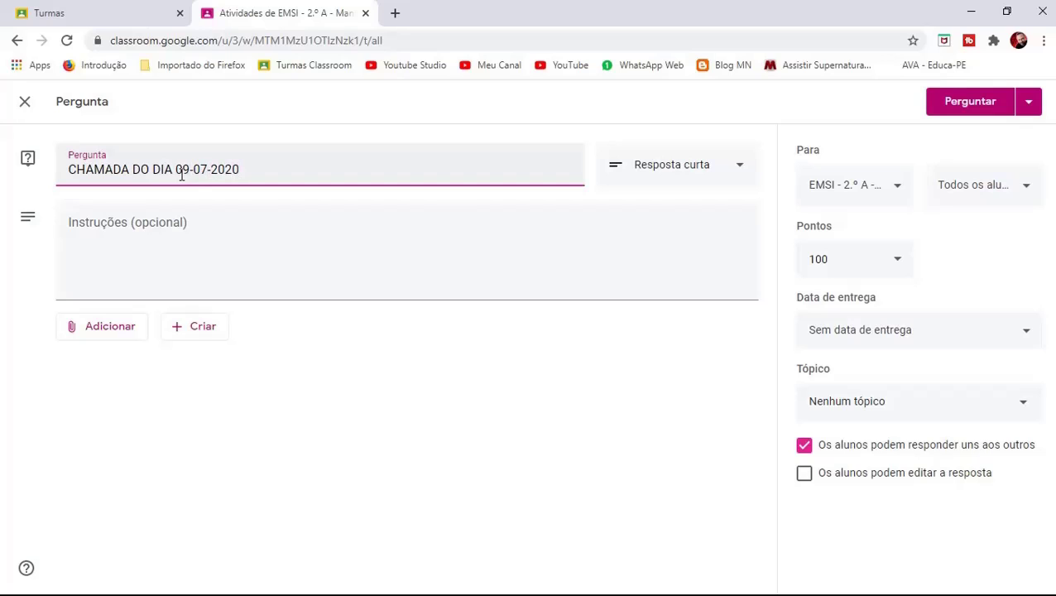
- Enter "Assinale a opção PRESENTE" as the question's instructions
{"action": "left_click", "coordinate": [129, 225]}
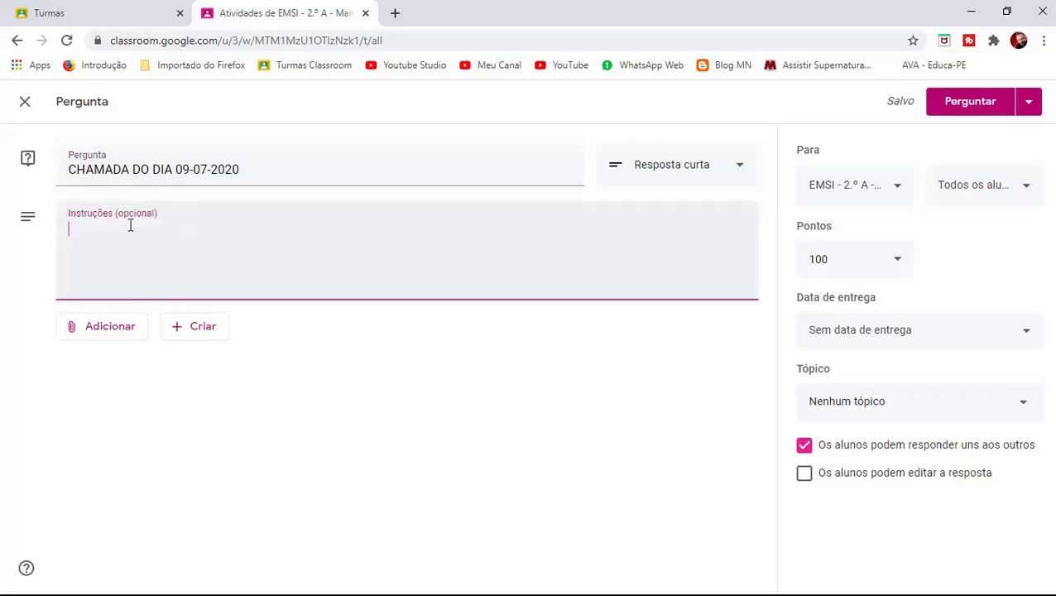
{"action": "type", "text": "Assinale "}
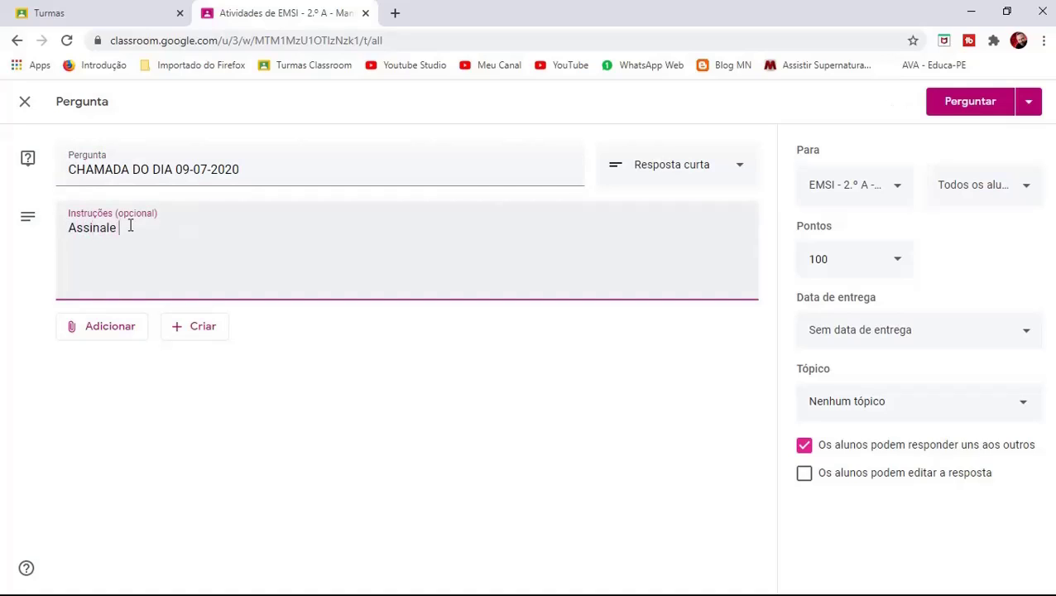
{"action": "type", "text": "a opção PRESENTE"}
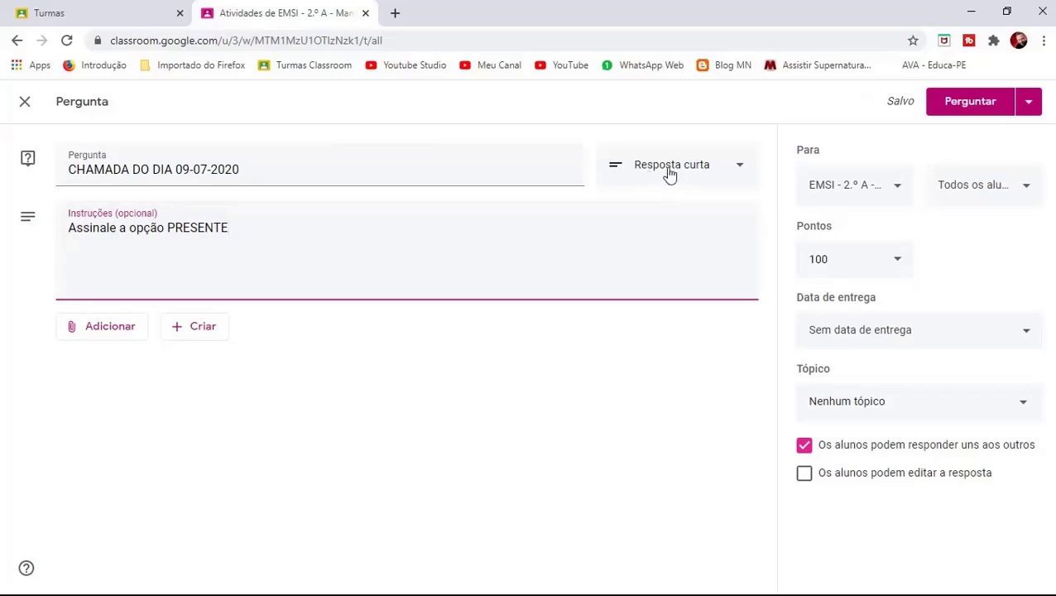
- Change the answer type to Múltipla escolha and name the first answer option PRESENTE
{"action": "left_click", "coordinate": [737, 172]}
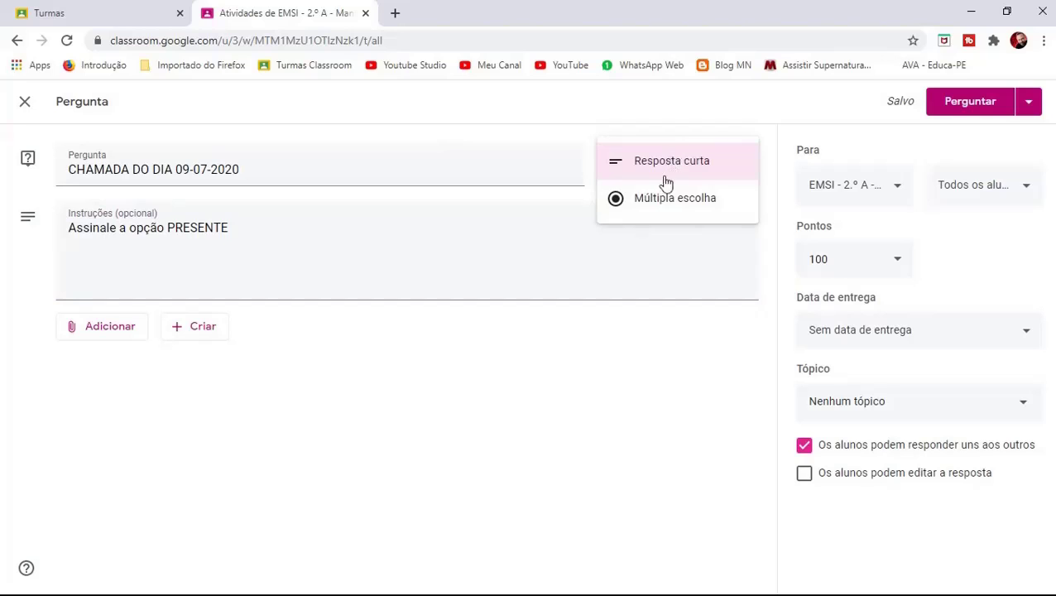
{"action": "left_click", "coordinate": [658, 207]}
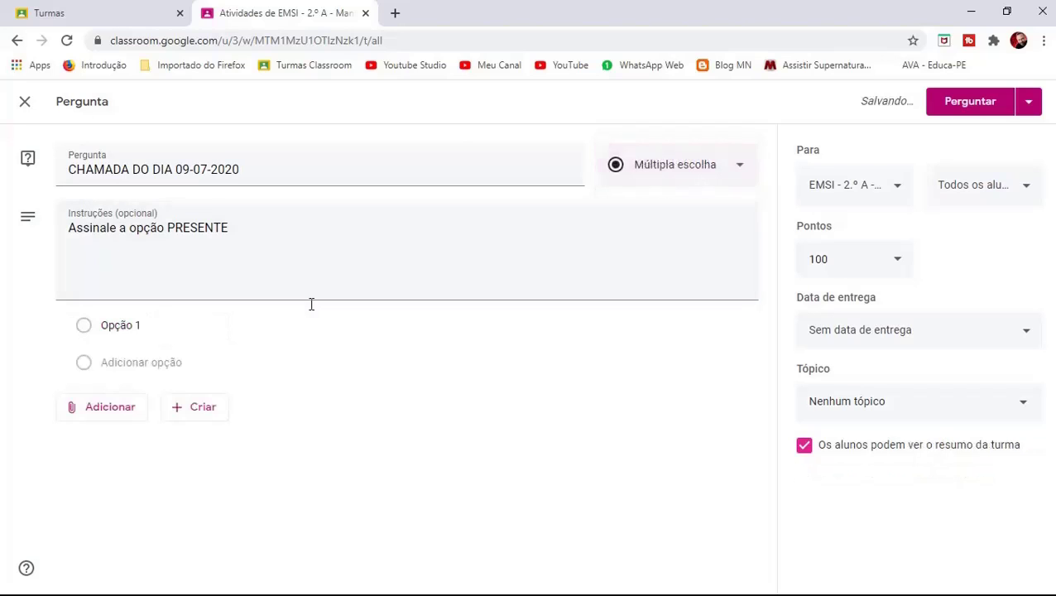
{"action": "left_click", "coordinate": [120, 327]}
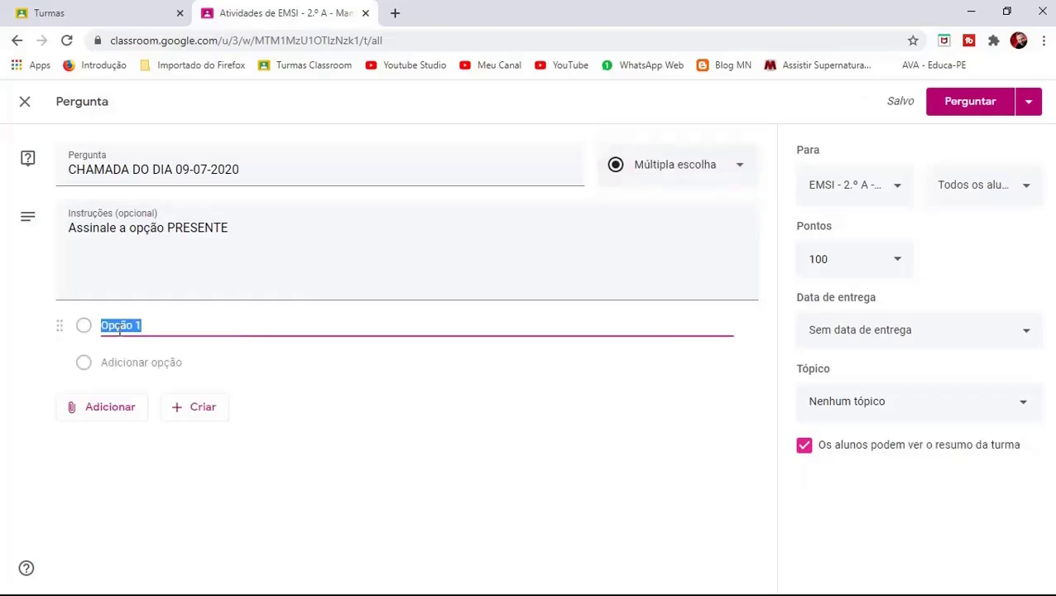
{"action": "type", "text": "PRESENTE"}
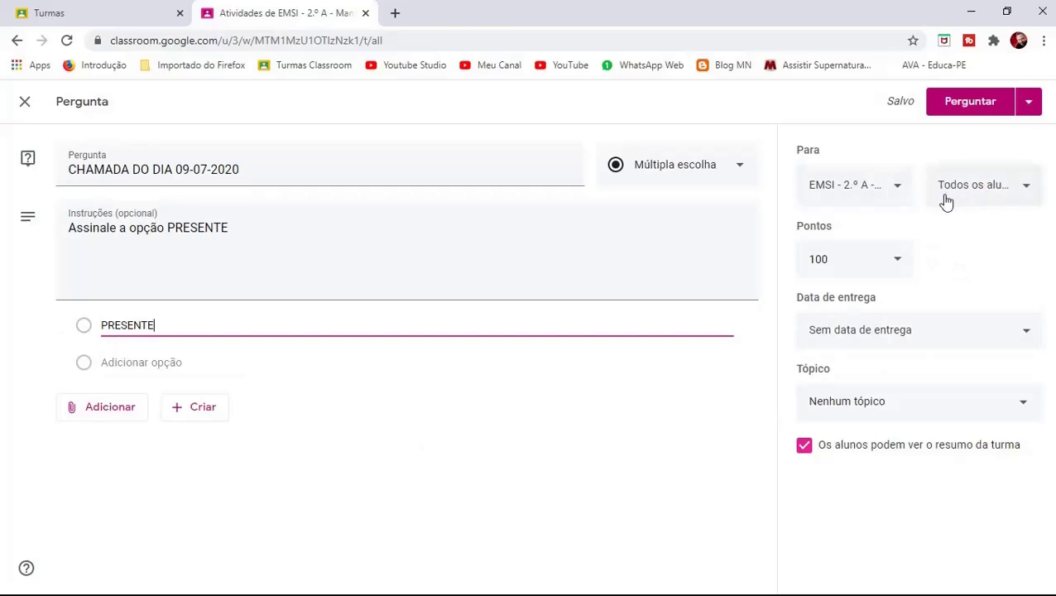
- Mark the question as ungraded (Sem nota) and set its due date to 9 July 2020 at 15:30
{"action": "left_click", "coordinate": [898, 263]}
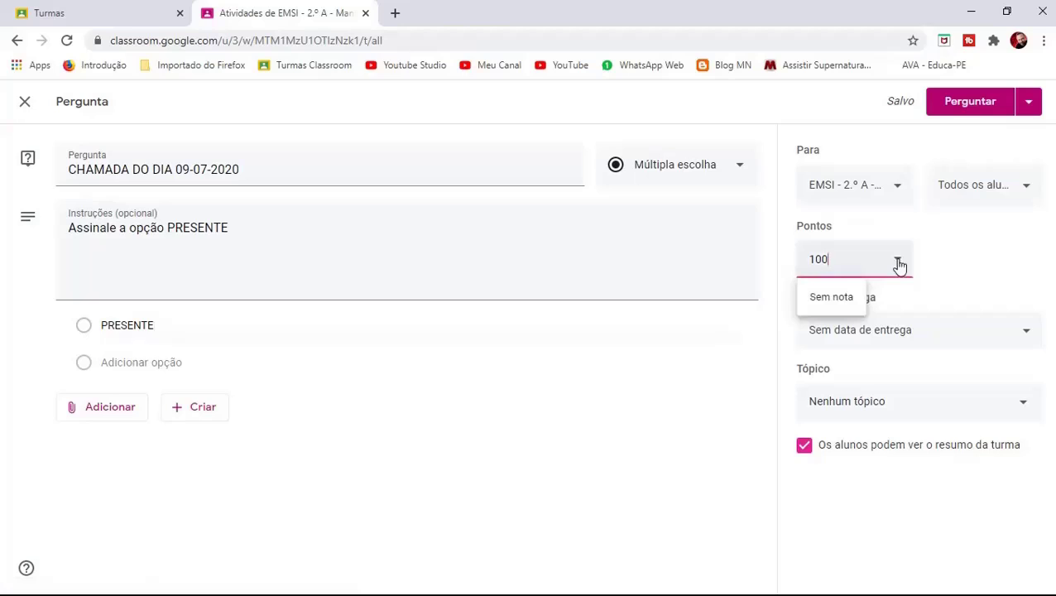
{"action": "left_click", "coordinate": [838, 300]}
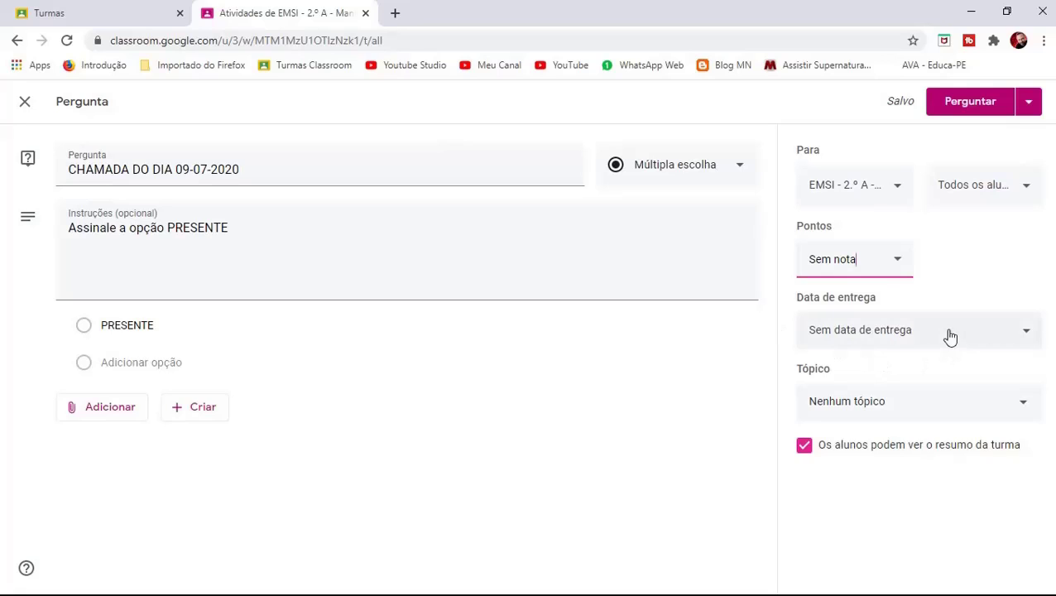
{"action": "left_click", "coordinate": [1027, 335]}
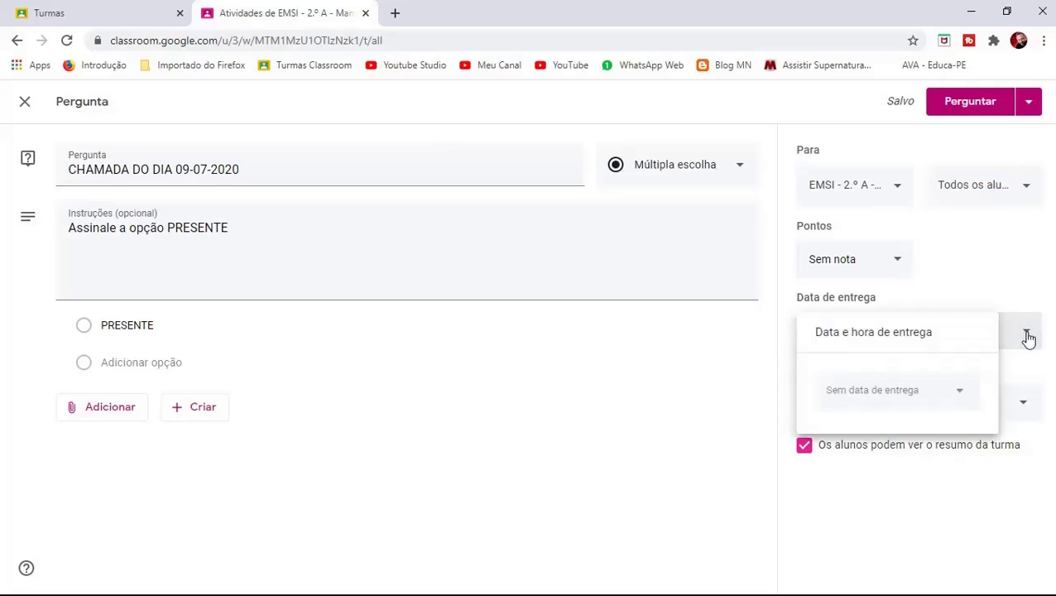
{"action": "left_click", "coordinate": [897, 396]}
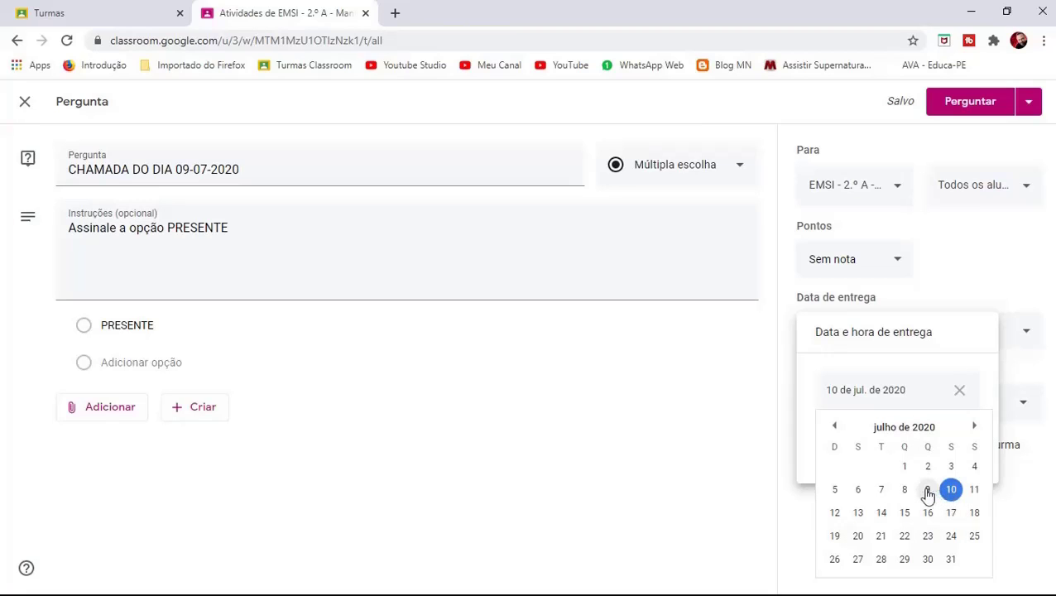
{"action": "left_click", "coordinate": [927, 490]}
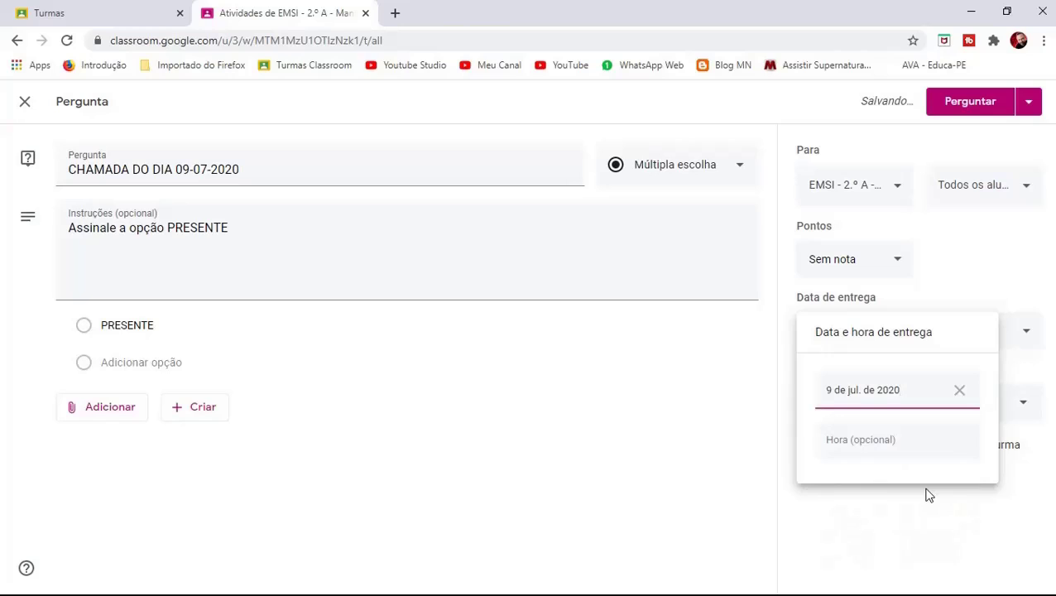
{"action": "left_click", "coordinate": [843, 438]}
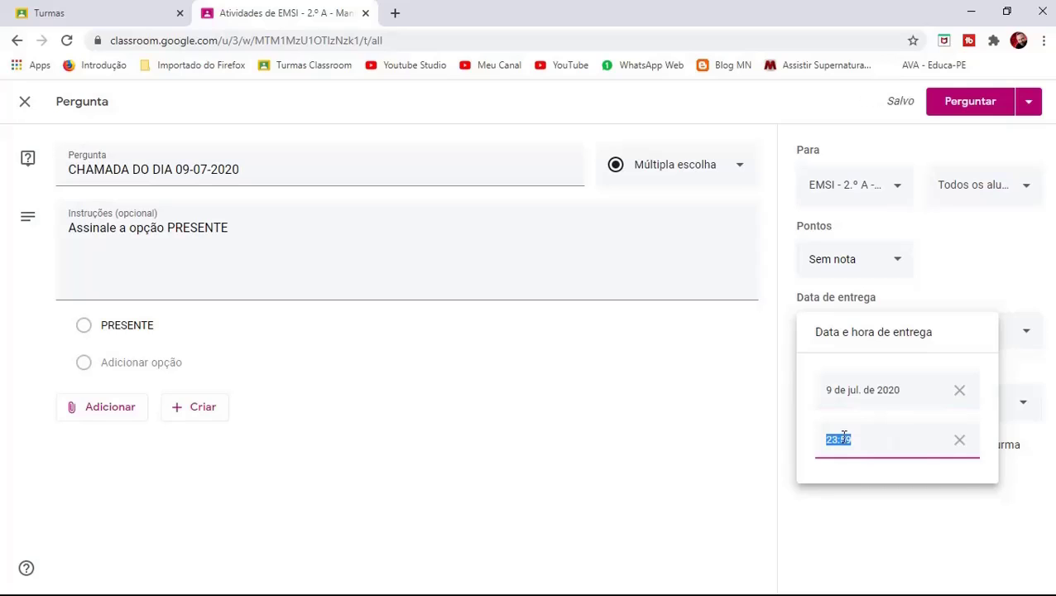
{"action": "type", "text": "15:30"}
{"action": "left_click", "coordinate": [884, 567]}
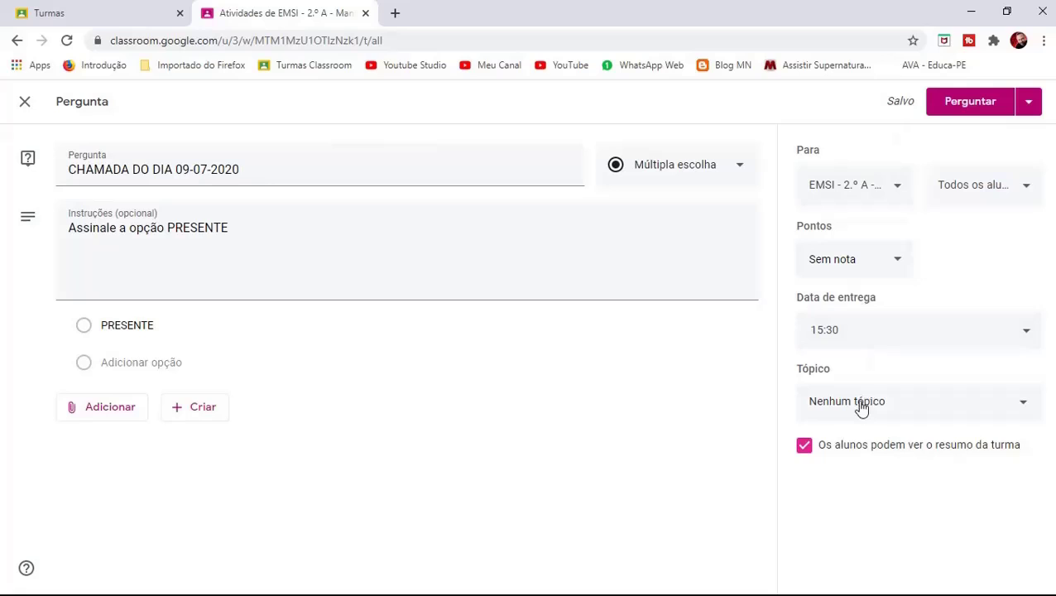
- Assign the question to the topic II BIMESTRE
{"action": "left_click", "coordinate": [1020, 405]}
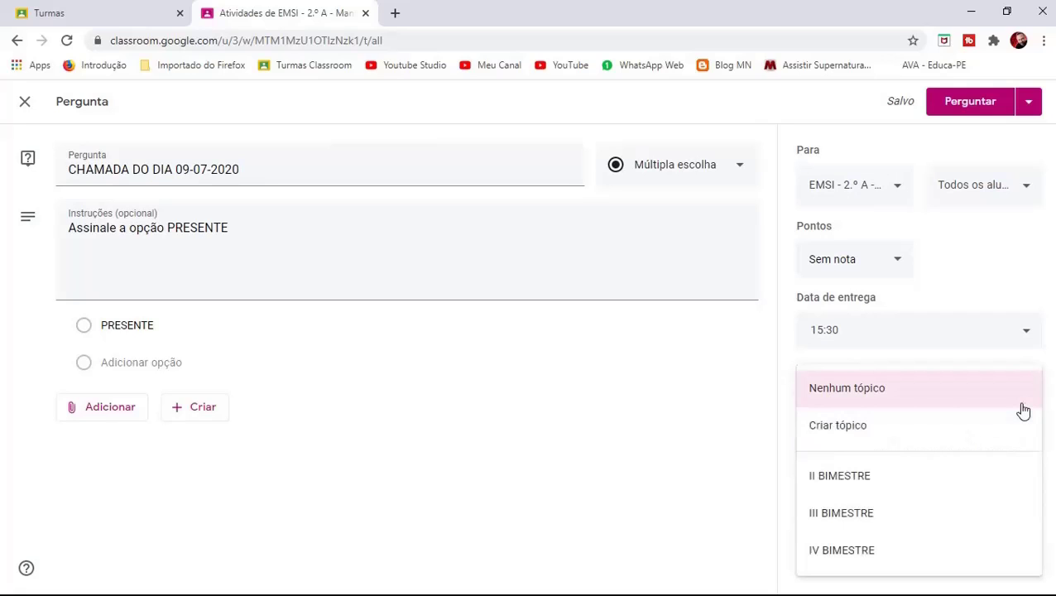
{"action": "left_click", "coordinate": [847, 486]}
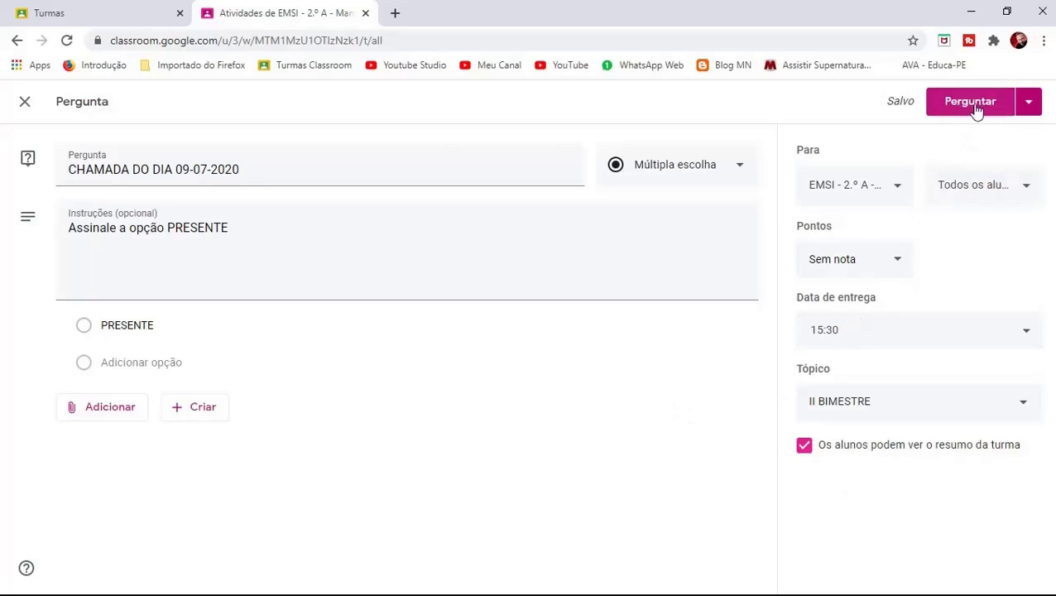
{"action": "left_click", "coordinate": [1030, 104]}
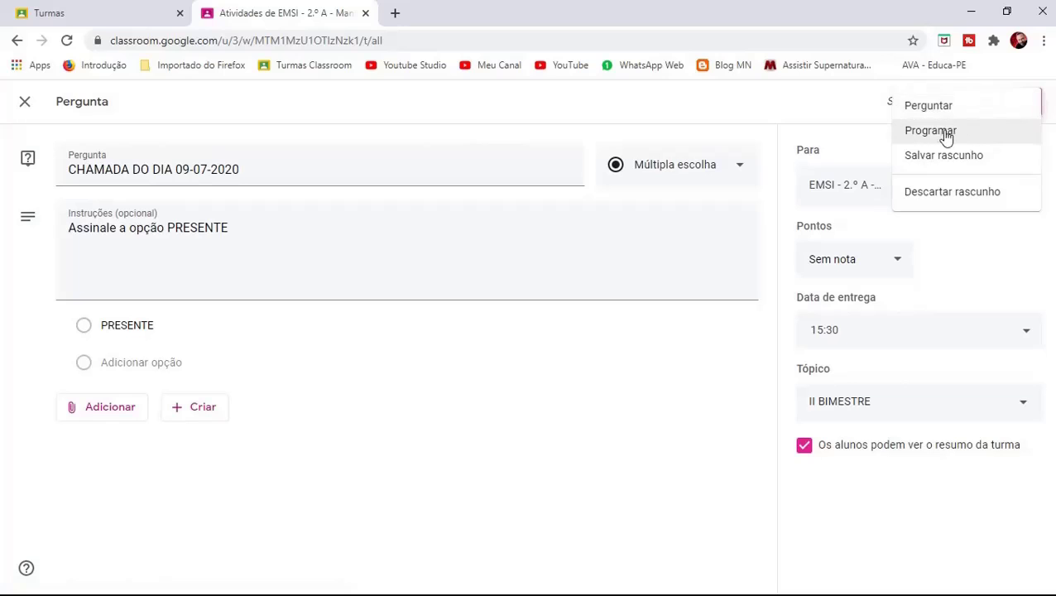
{"action": "left_click", "coordinate": [944, 131]}
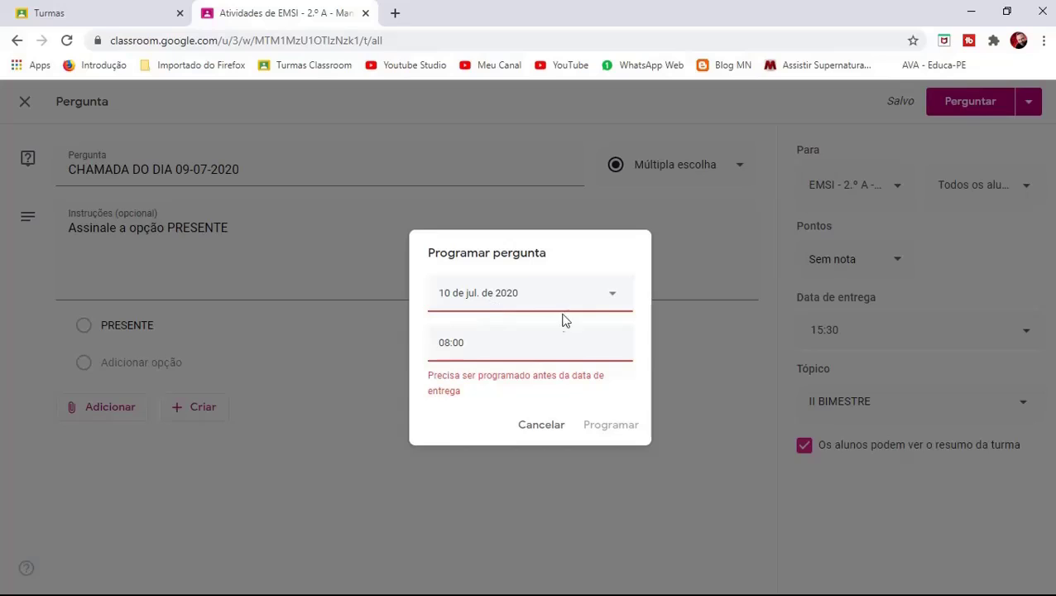
{"action": "left_click", "coordinate": [610, 296]}
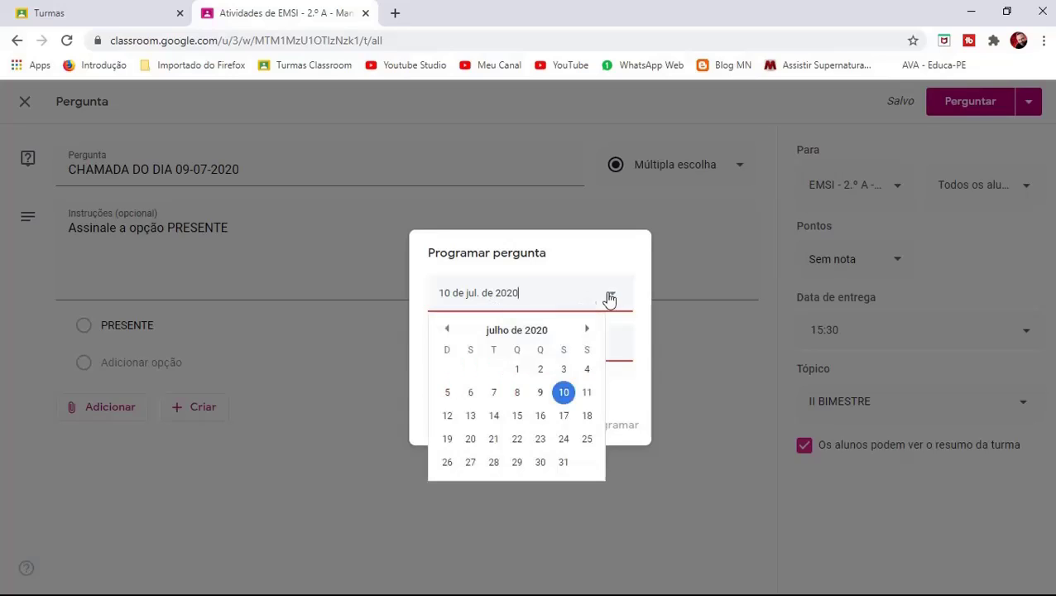
{"action": "left_click", "coordinate": [539, 392]}
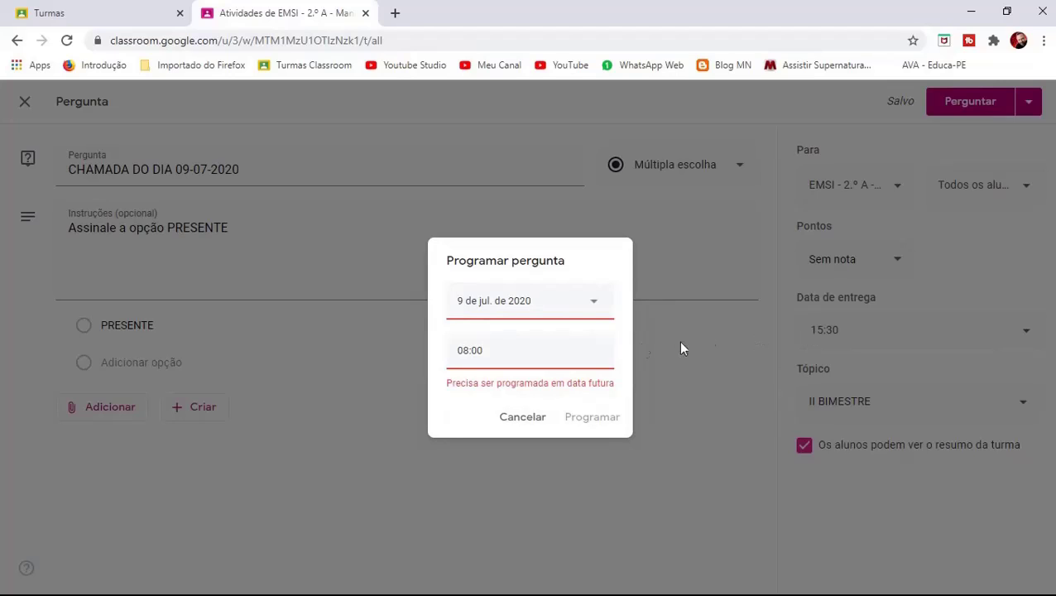
{"action": "left_click", "coordinate": [502, 355]}
{"action": "type", "text": "15:20"}
{"action": "left_click", "coordinate": [580, 486]}
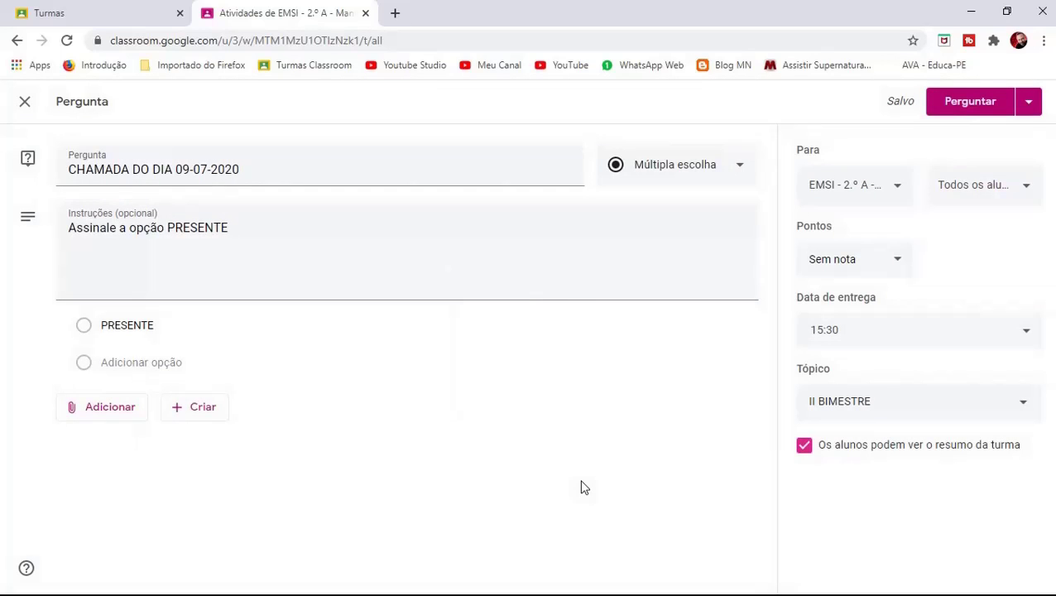
- Publish the attendance question to the class immediately
{"action": "left_click", "coordinate": [971, 103]}
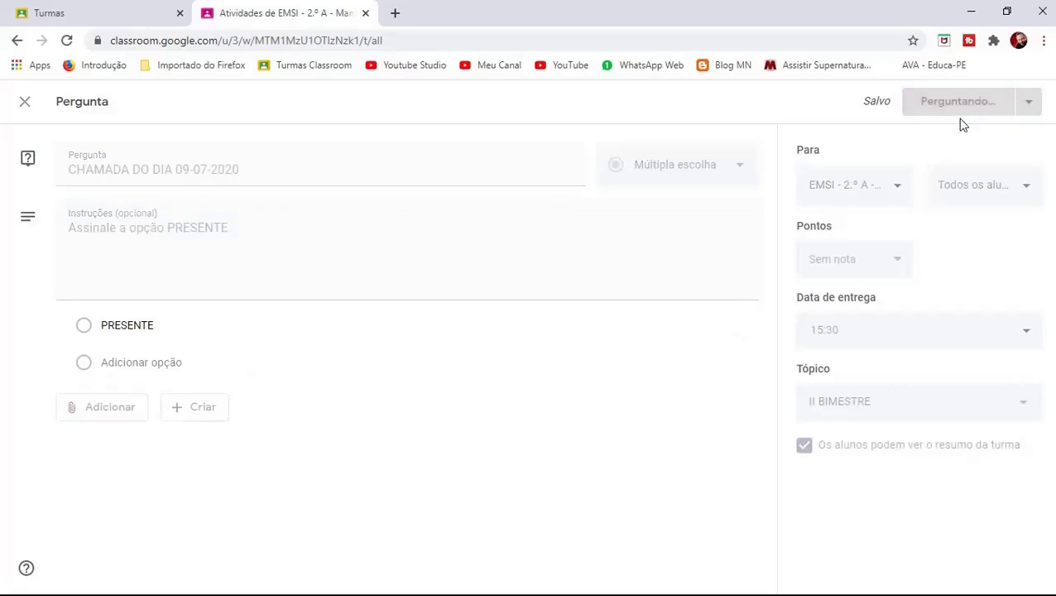